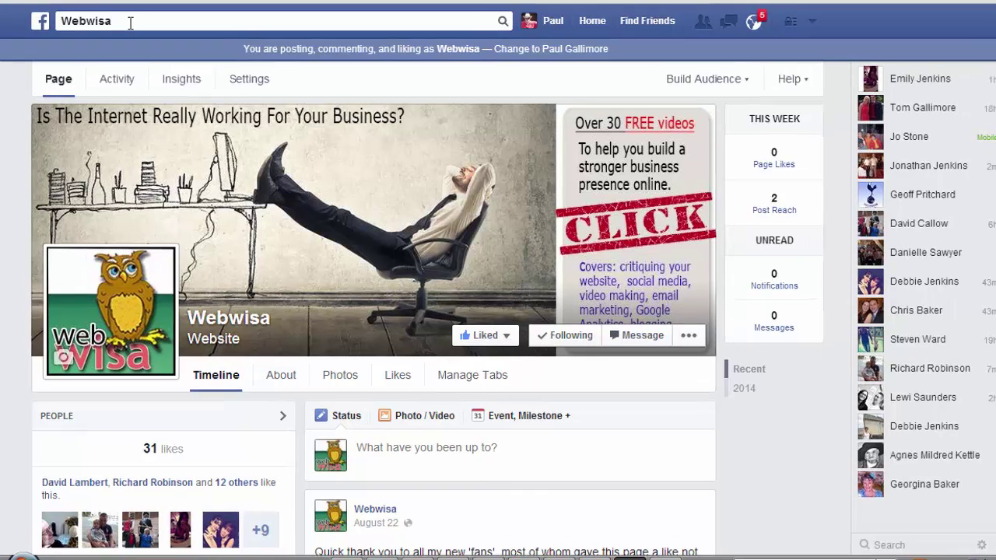
# Search Facebook for 'woobox' and open the Woobox Custom Tab app page.
pyautogui.click(126, 22)
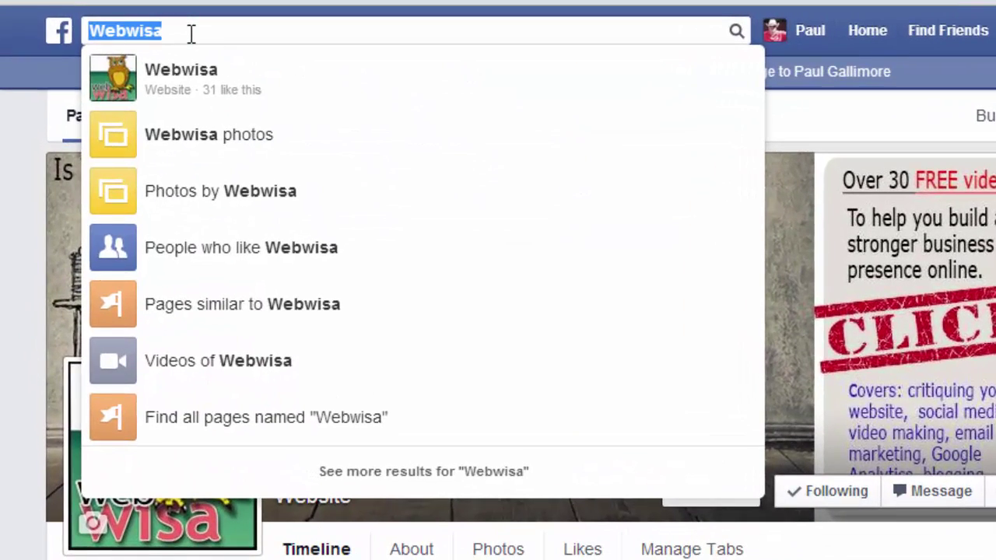
pyautogui.write('woobo')
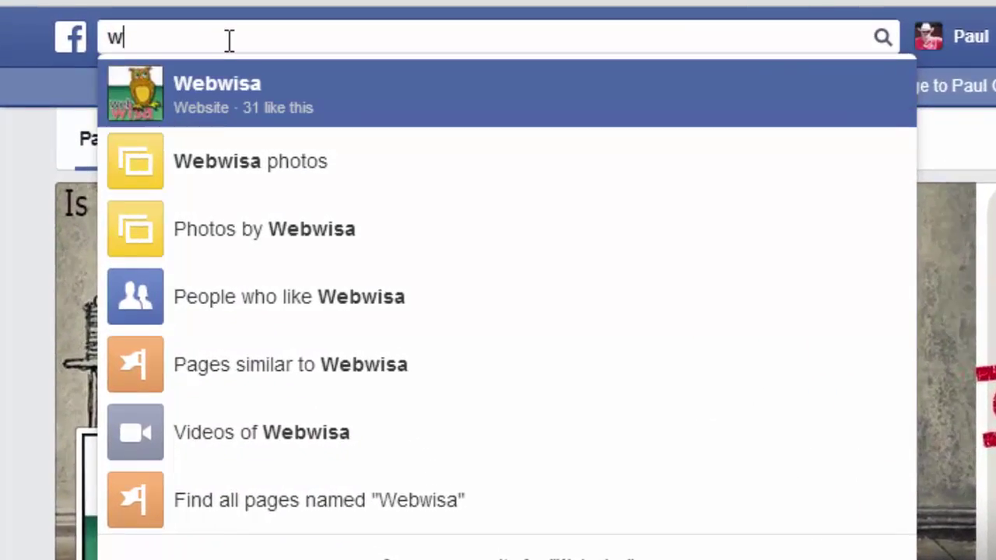
pyautogui.write('x')
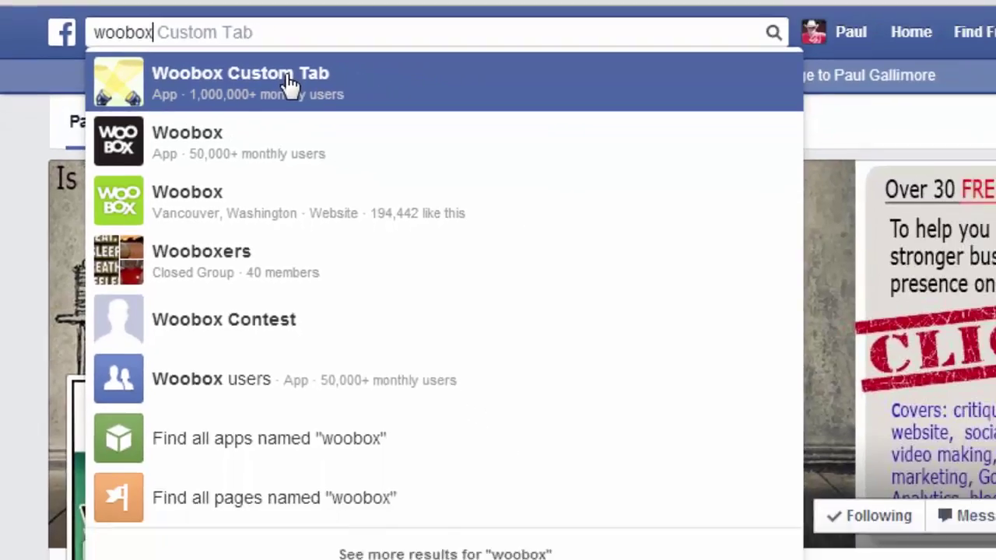
pyautogui.click(289, 83)
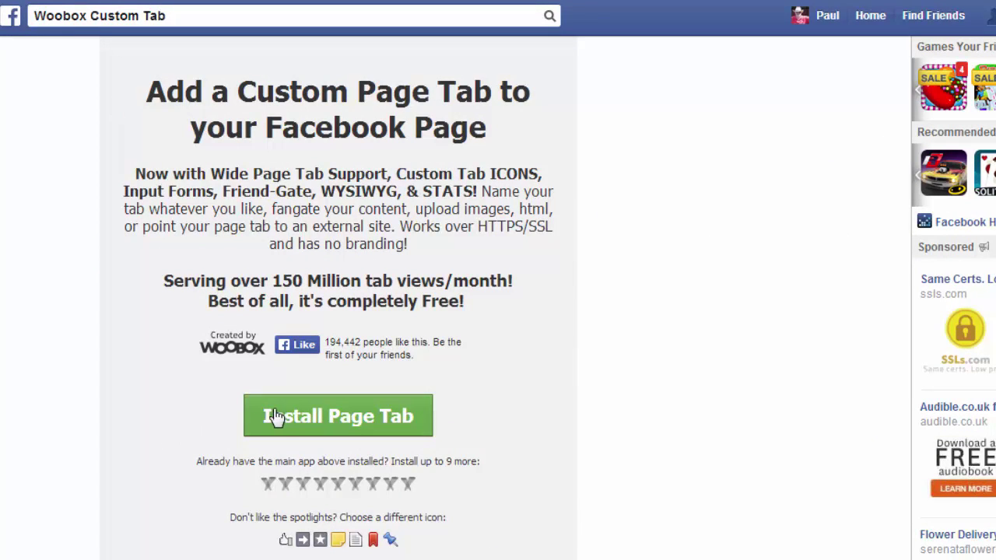
# Add the Woobox page tab to the Webwisa Facebook page and open its tab configuration.
pyautogui.click(359, 418)
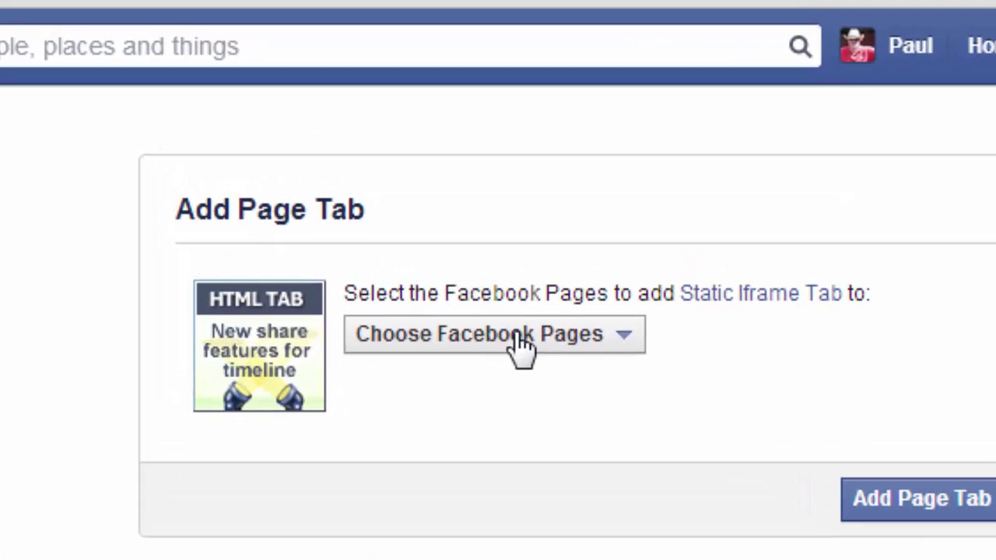
pyautogui.click(601, 342)
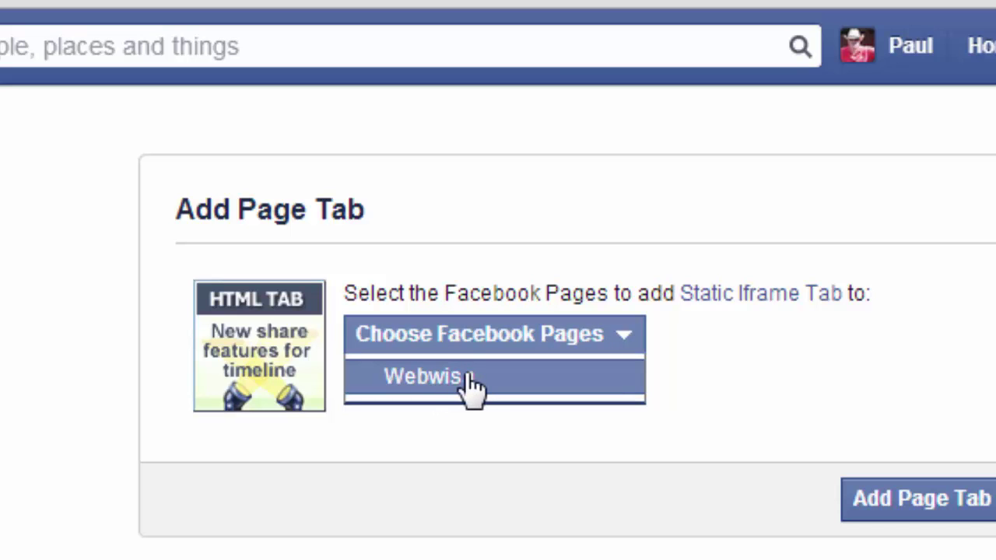
pyautogui.click(464, 378)
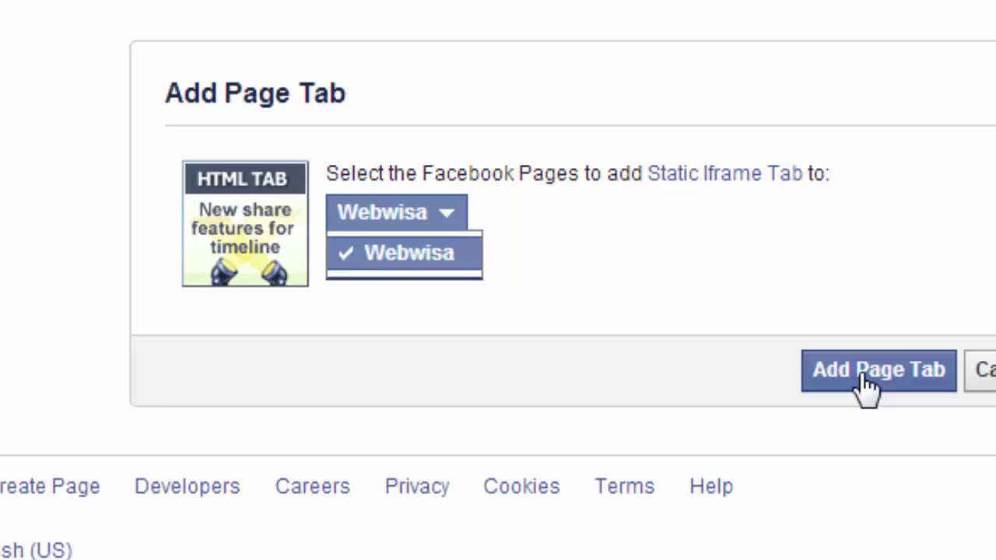
pyautogui.click(778, 467)
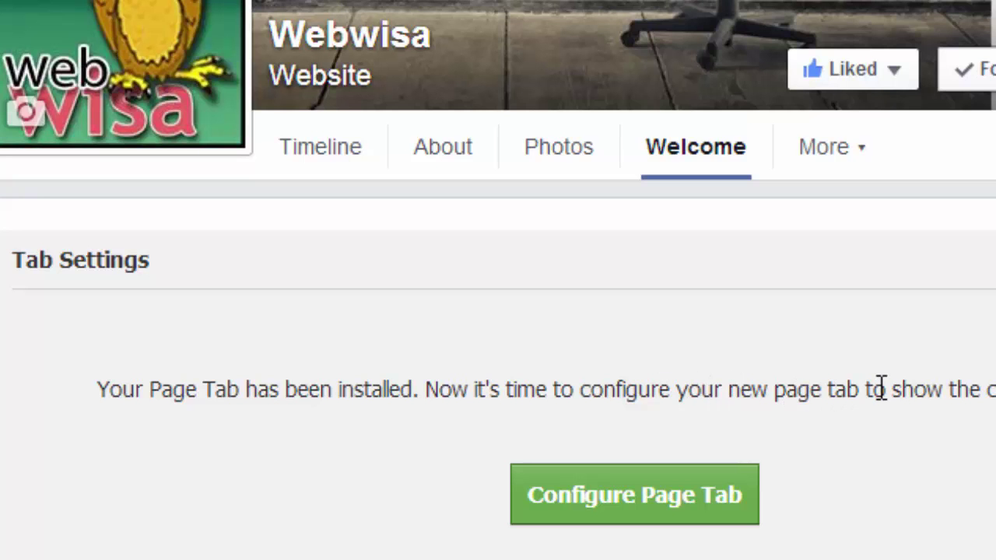
pyautogui.click(656, 520)
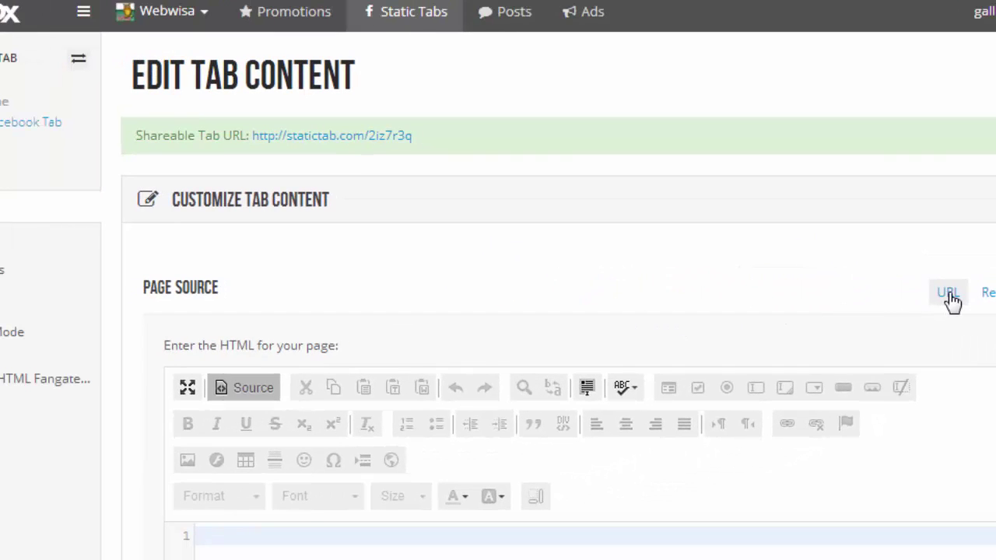
# Try the URL, Image and HTML page source options, ending on HTML.
pyautogui.click(869, 294)
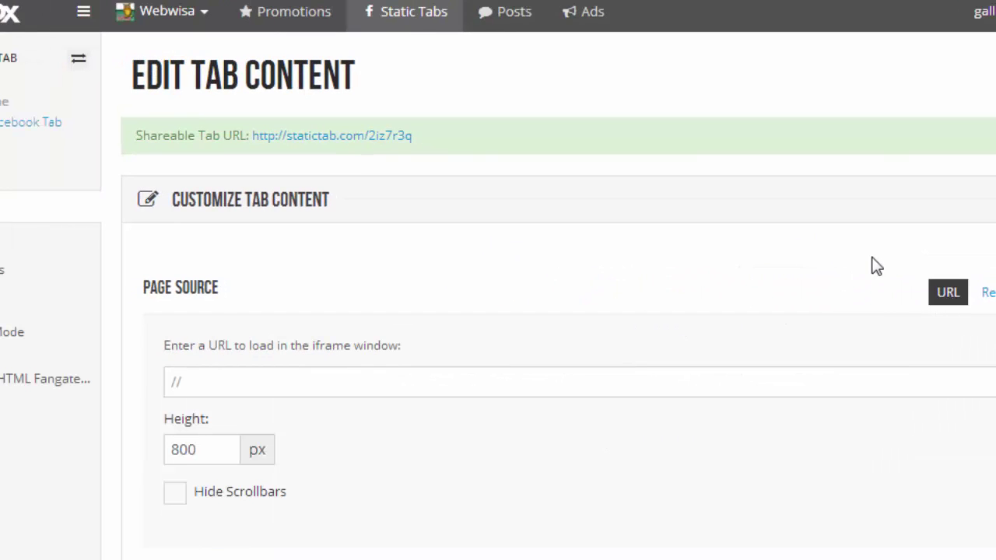
pyautogui.click(476, 382)
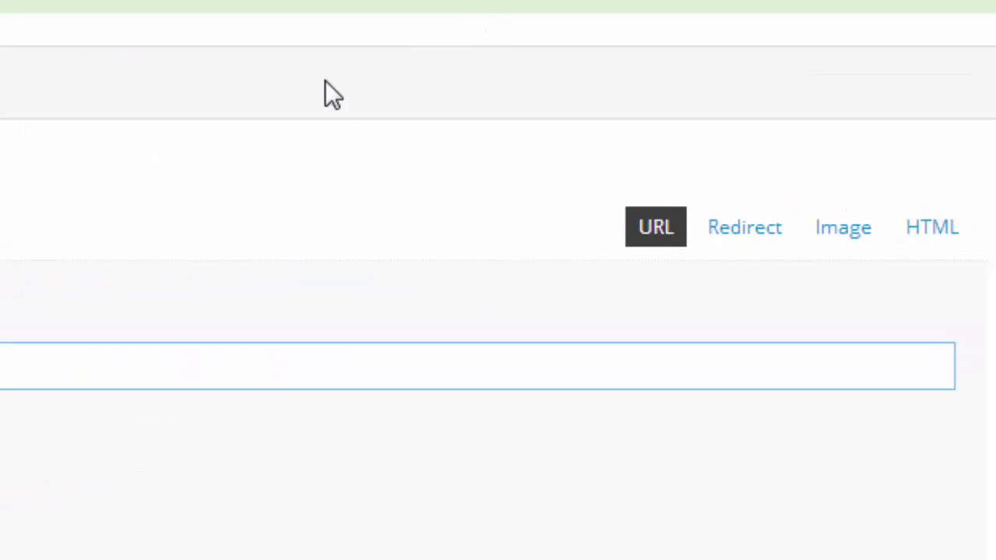
pyautogui.click(847, 230)
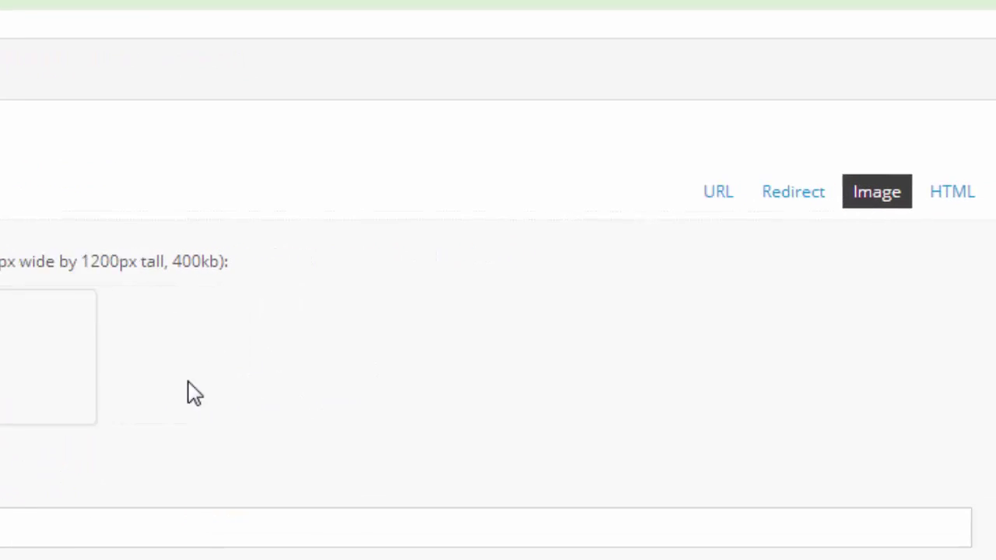
pyautogui.click(953, 191)
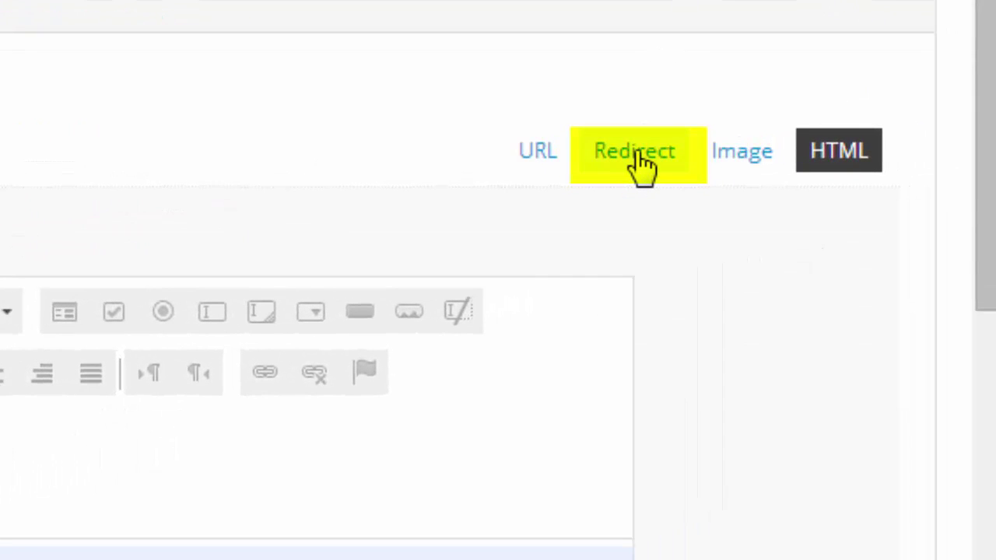
pyautogui.click(636, 152)
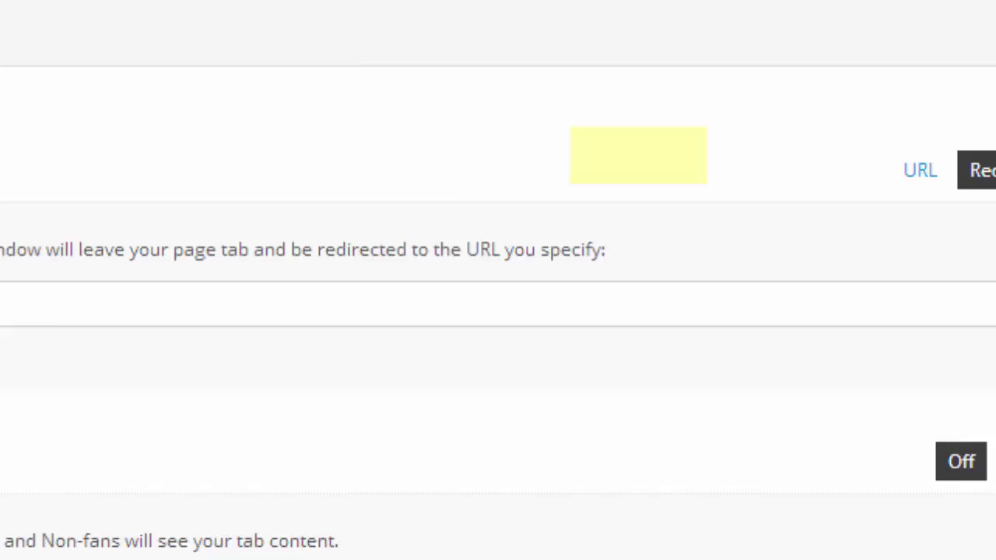
pyautogui.click(228, 309)
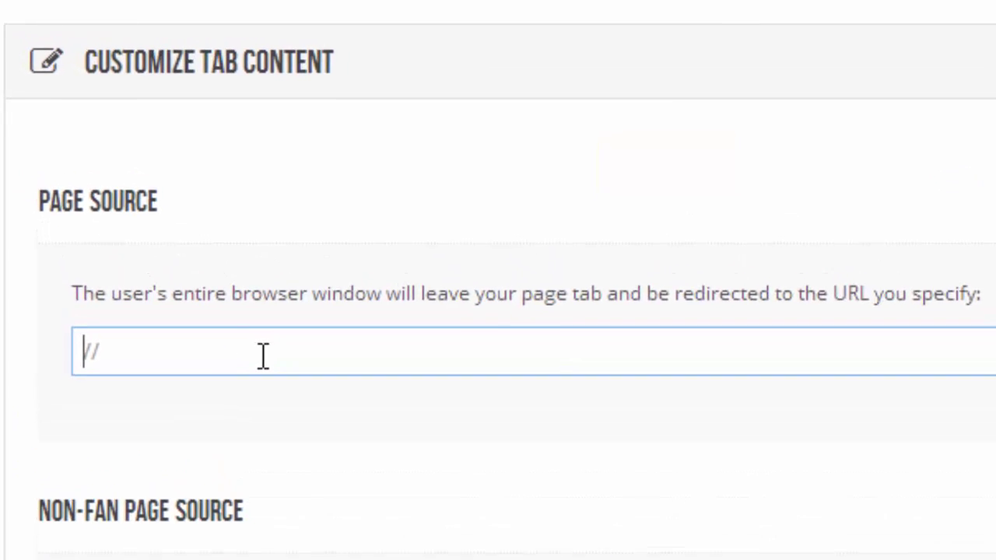
pyautogui.write('http')
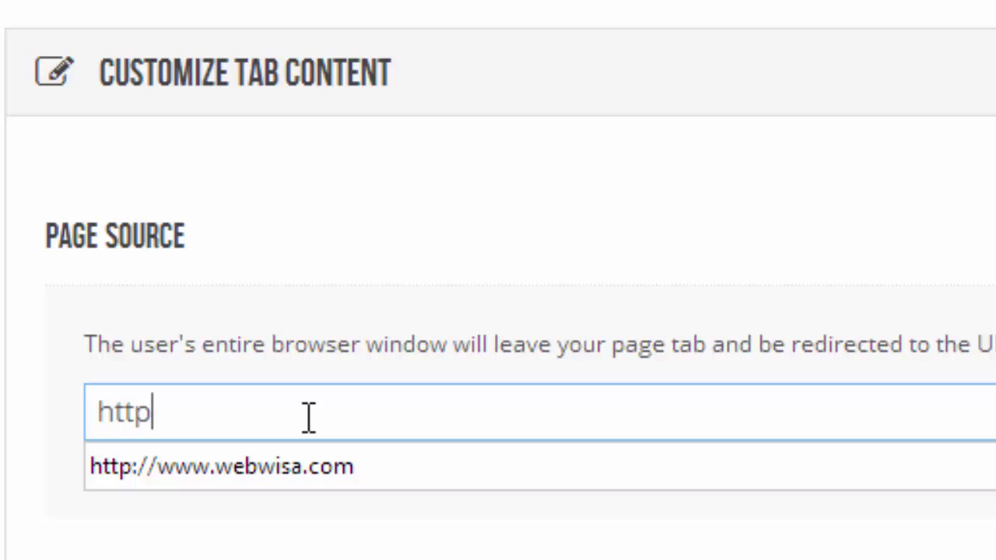
pyautogui.press('Down')
pyautogui.press('Return')
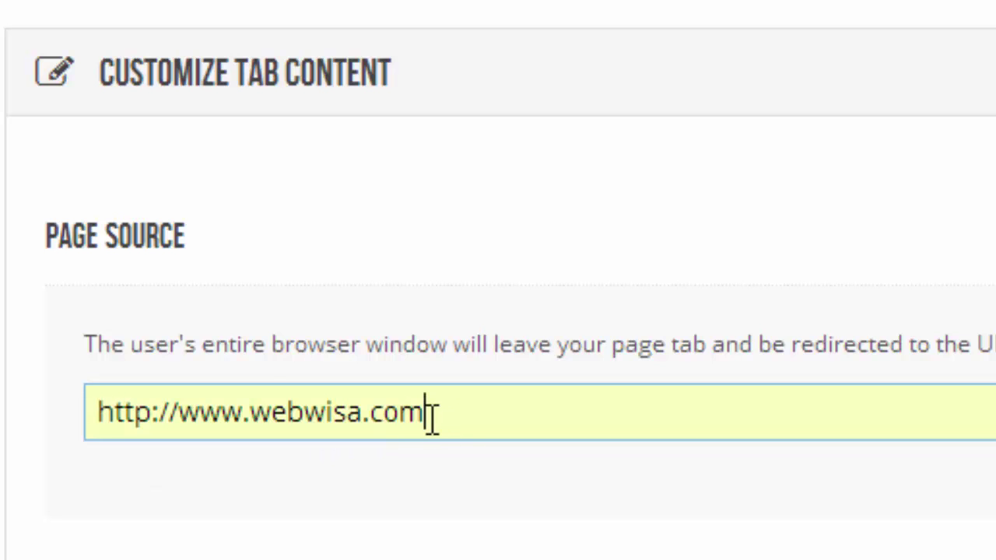
pyautogui.scroll(-3, 424, 420)
pyautogui.scroll(-4, 424, 420)
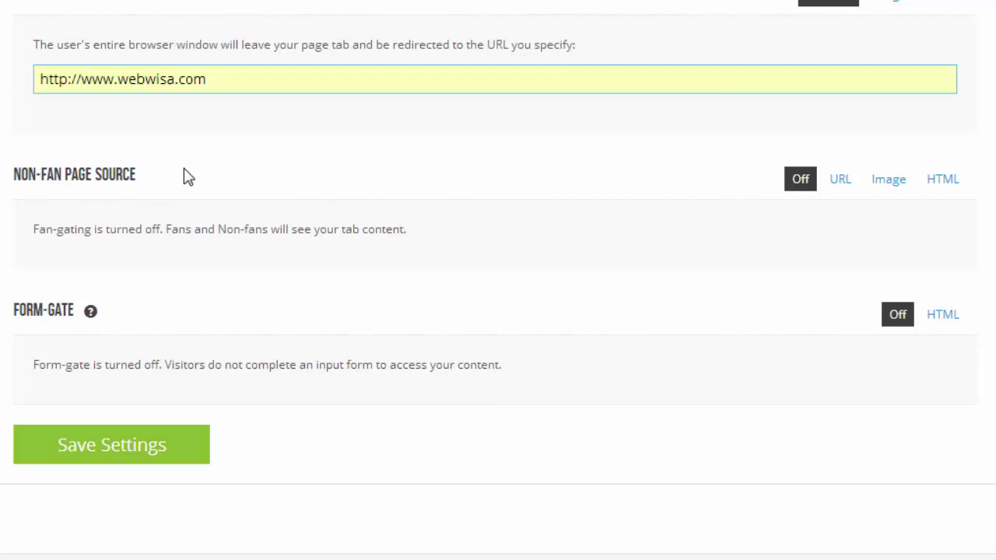
pyautogui.scroll(3, 211, 101)
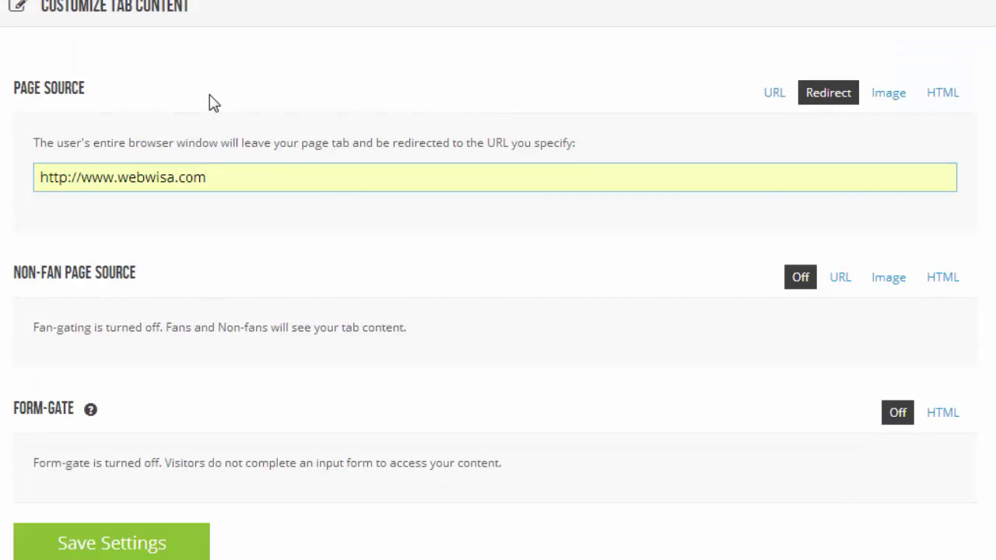
pyautogui.scroll(-1, 226, 97)
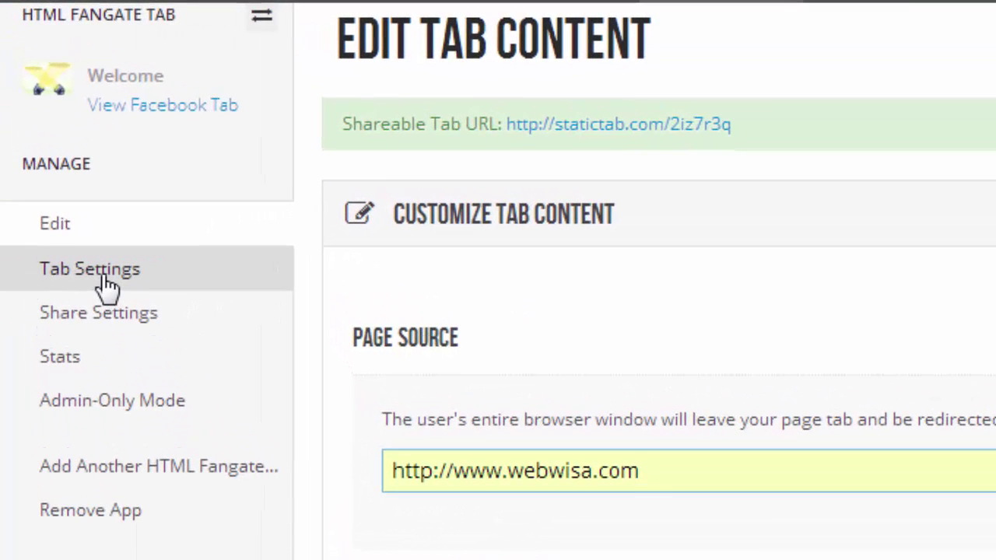
# In Tab Settings, replace the tab image with Facebook_Tab_1.jpg.
pyautogui.click(102, 271)
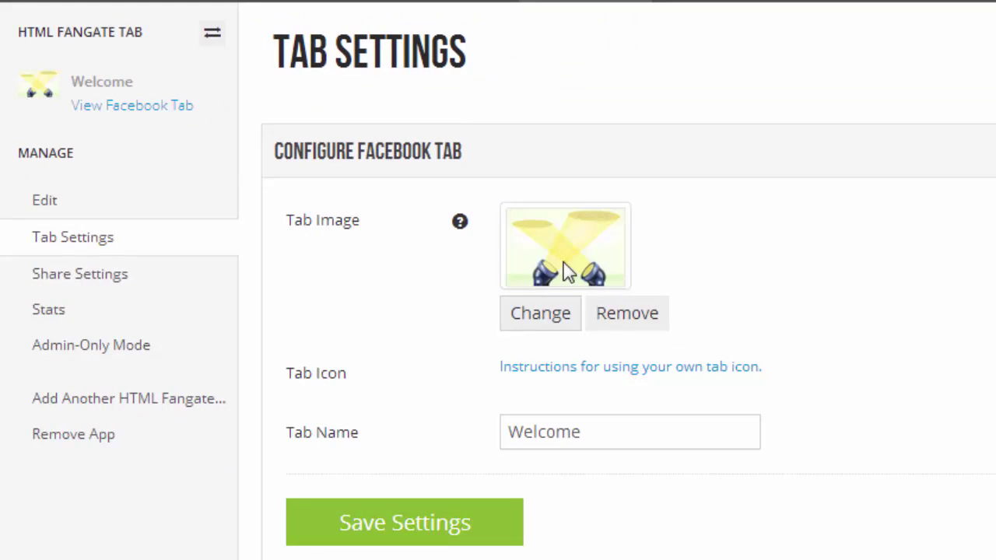
pyautogui.click(542, 319)
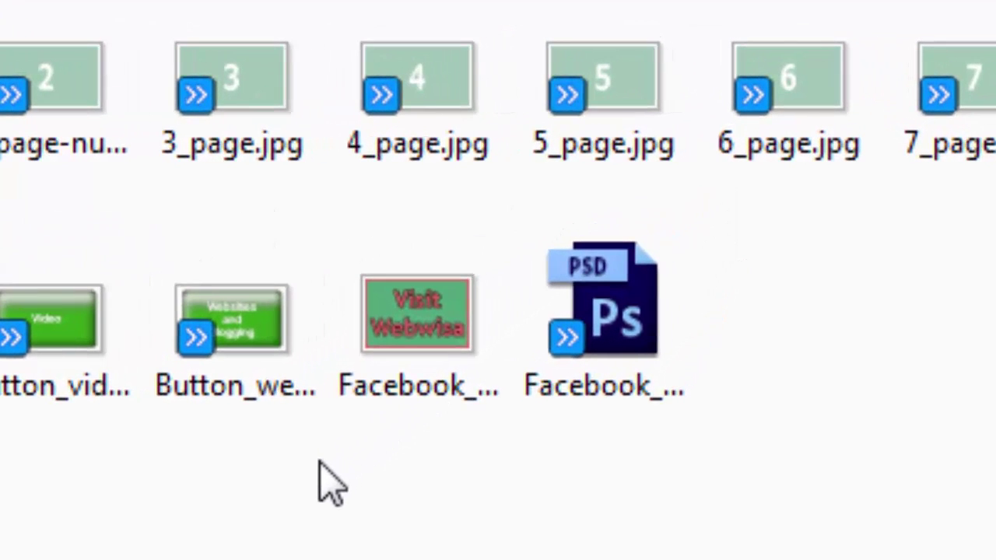
pyautogui.moveTo(424, 340)
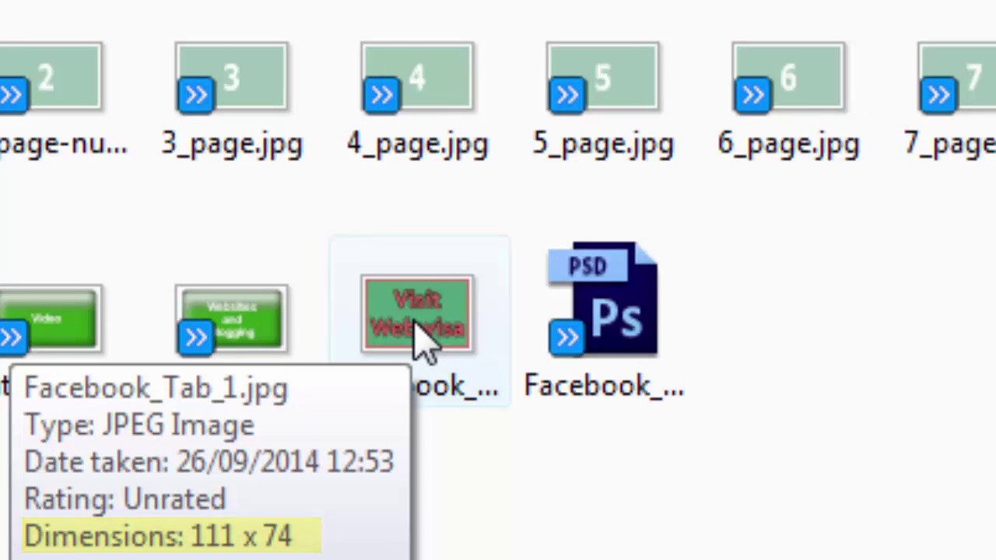
pyautogui.click(427, 330)
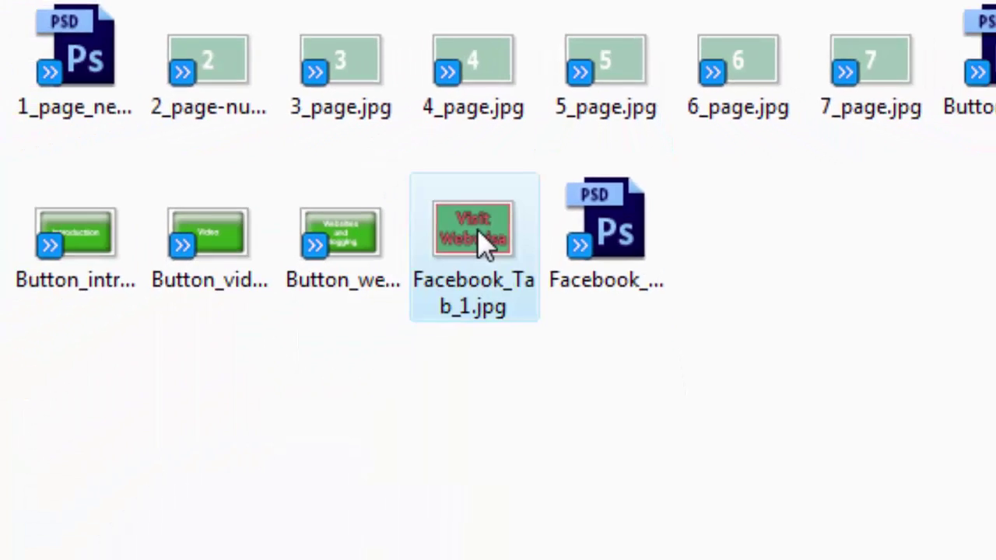
pyautogui.click(881, 532)
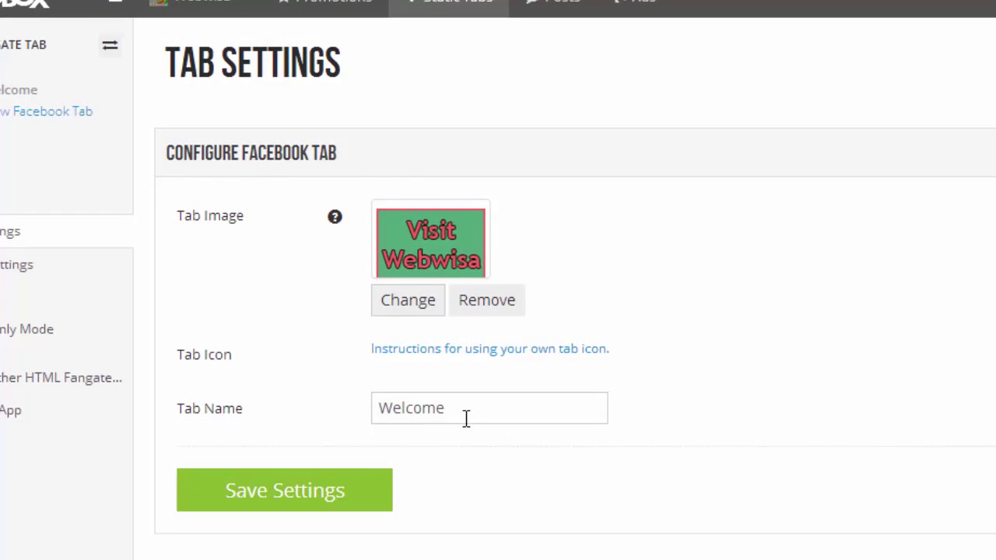
# Rename the tab from Welcome to 'Our Website', save the settings, and return to the Webwisa page.
pyautogui.moveTo(466, 415); pyautogui.dragTo(370, 408)
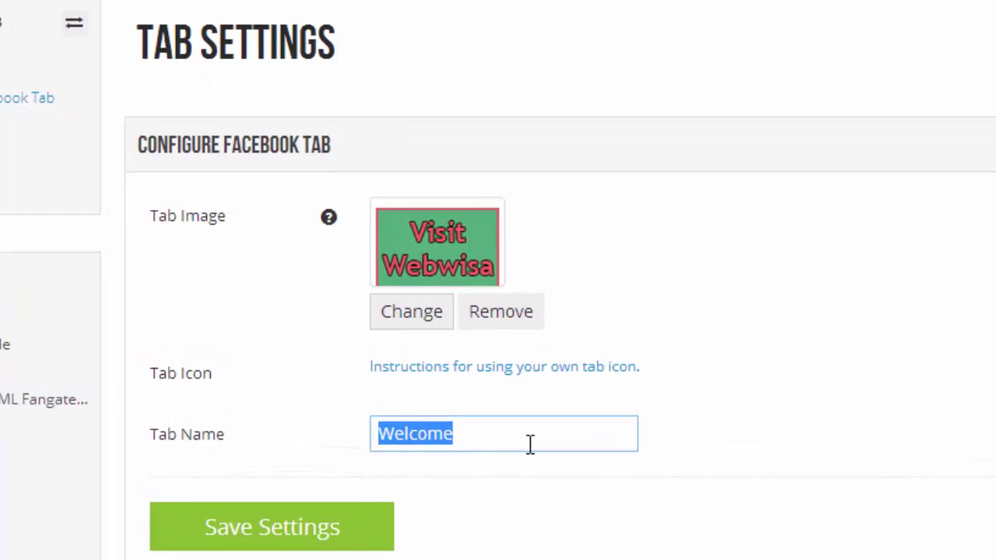
pyautogui.write('Our Website')
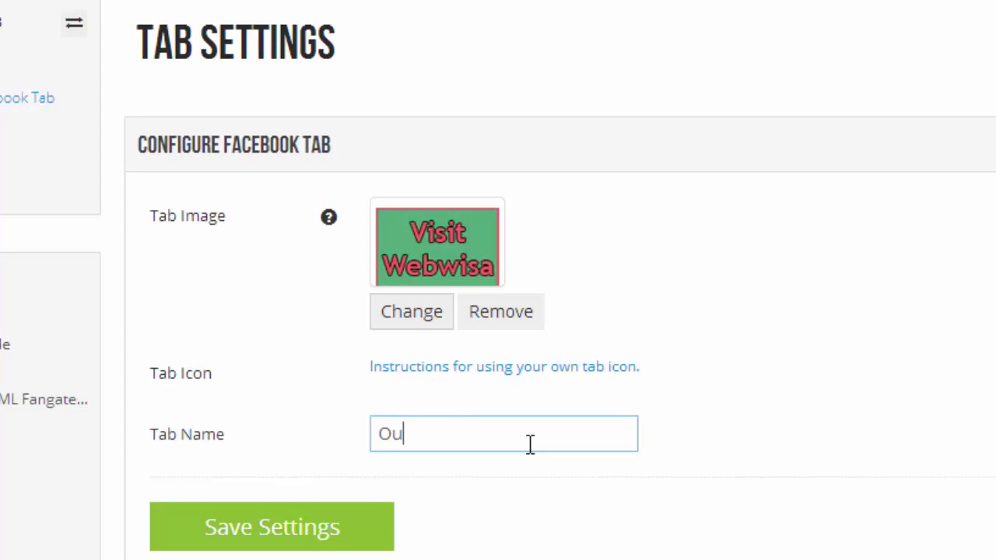
pyautogui.click(280, 534)
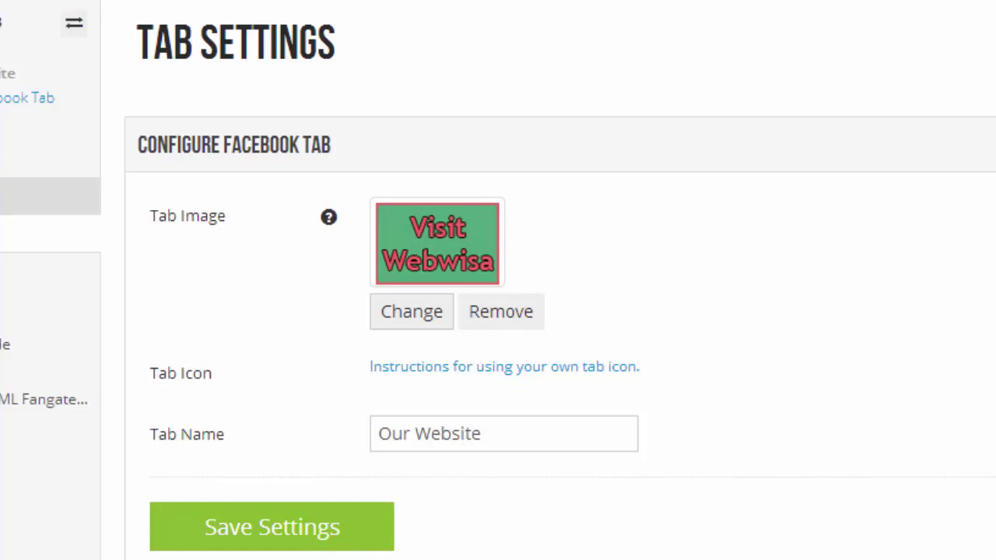
pyautogui.scroll(-3, 184, 303)
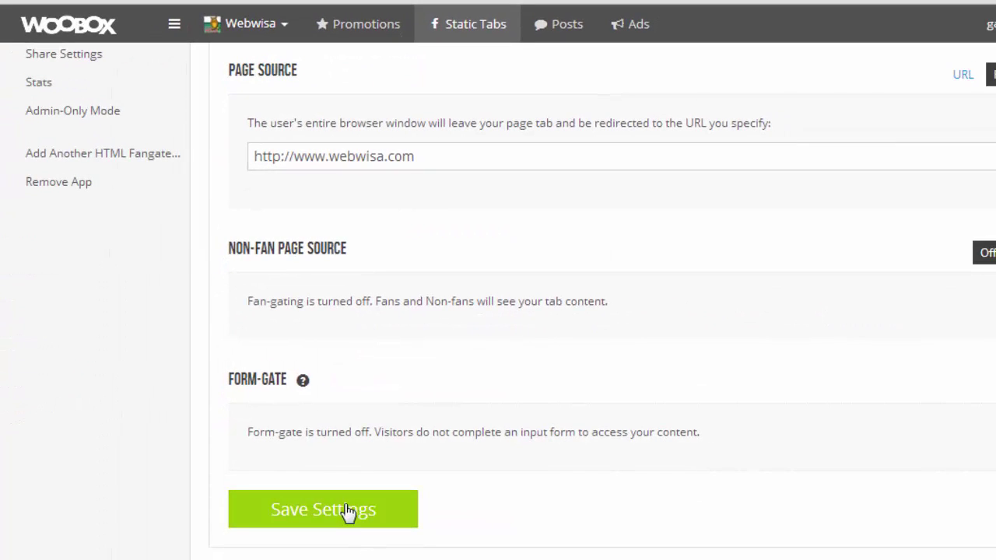
pyautogui.scroll(3, 343, 517)
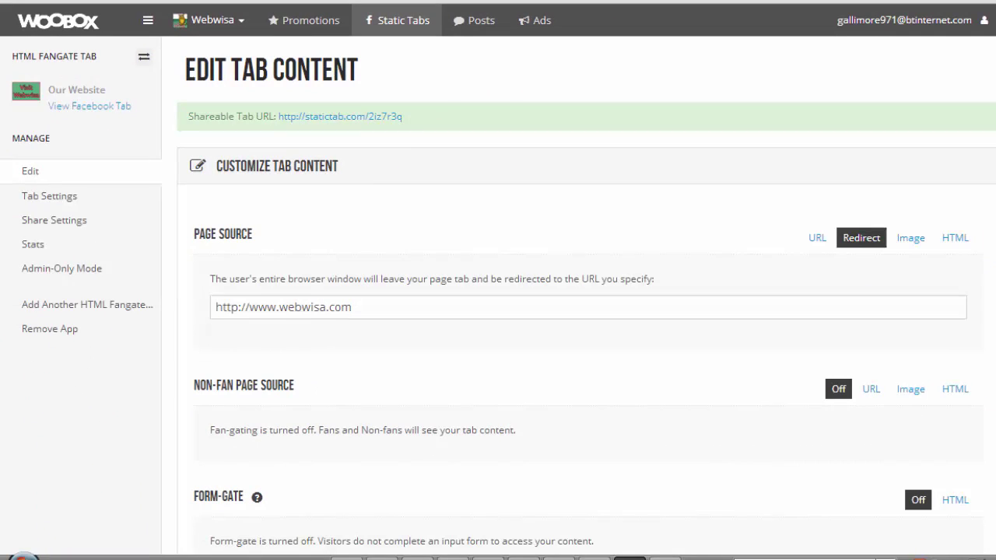
pyautogui.click(594, 558)
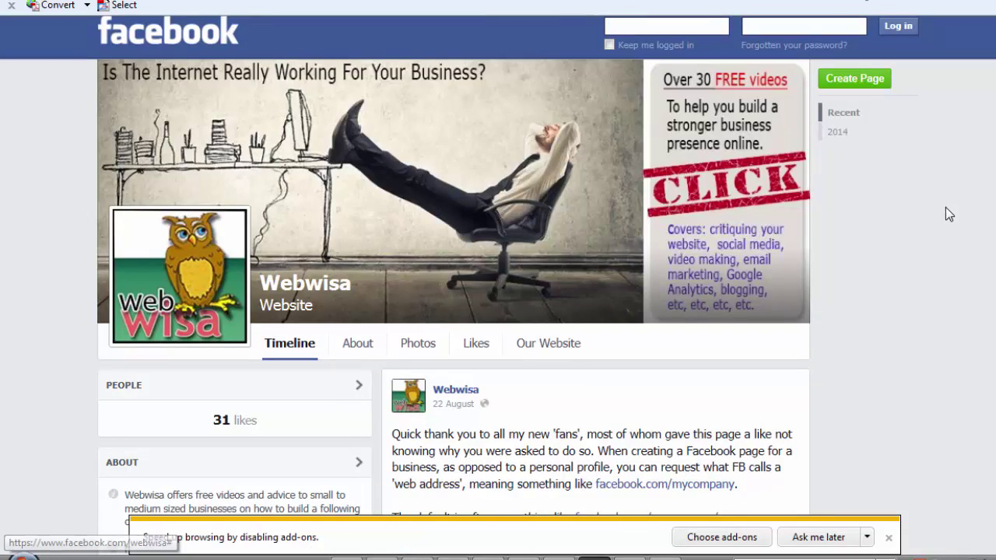
# Open the Visit Webwisa app from the Webwisa page's Apps section.
pyautogui.scroll(-5, 498, 311)
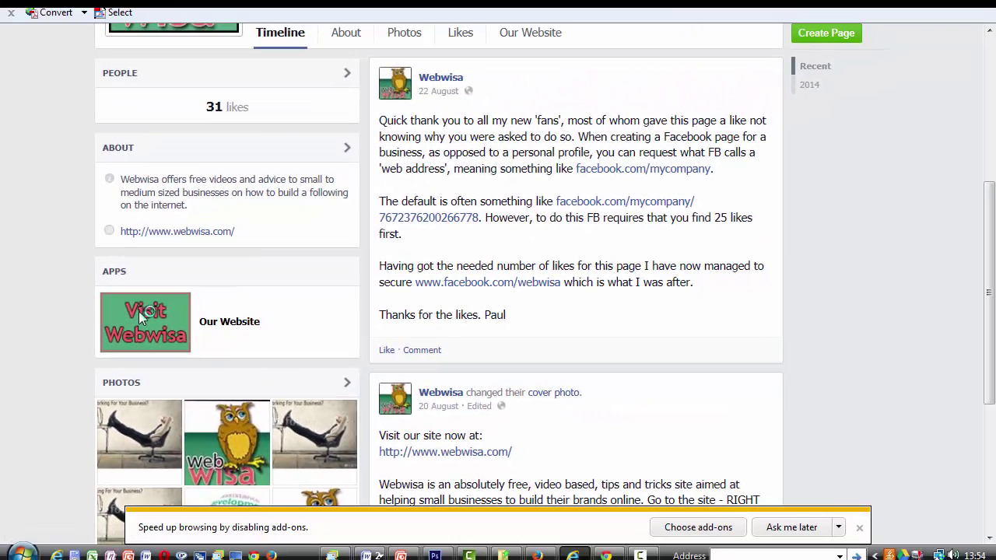
pyautogui.click(249, 285)
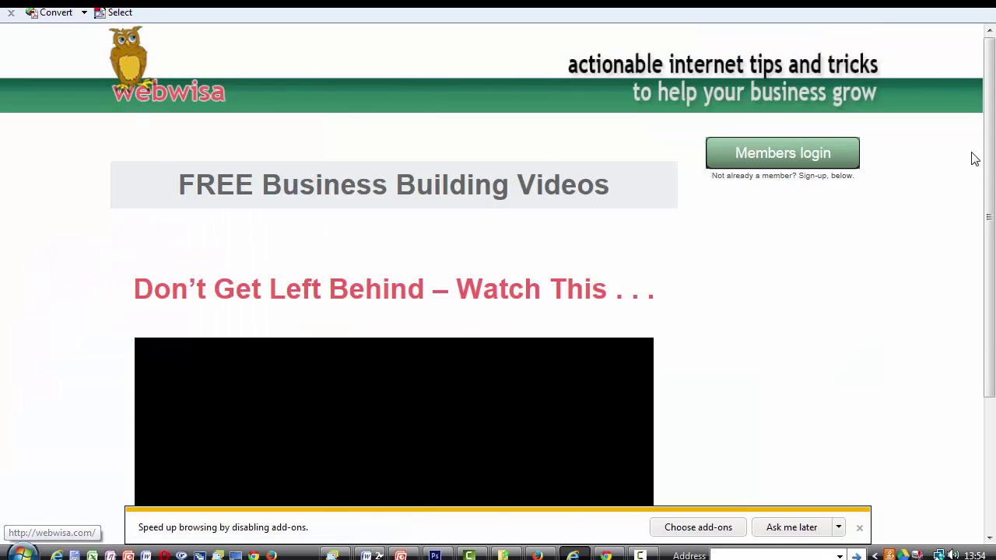
# Scroll through the redirected webwisa.com home page.
pyautogui.moveTo(990, 164); pyautogui.dragTo(987, 95)
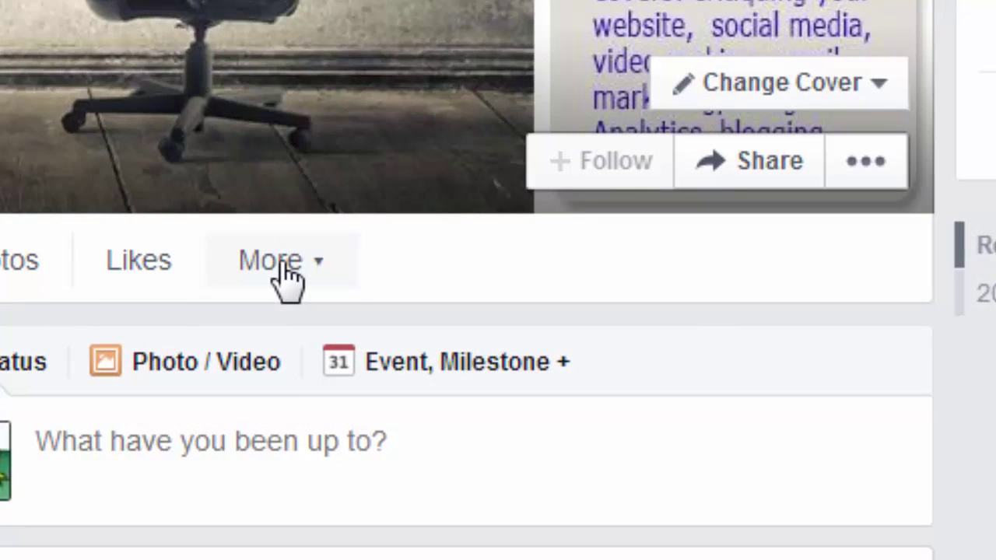
# Go to More > Manage Tabs > Add or Remove Tabs for the Webwisa page.
pyautogui.click(284, 268)
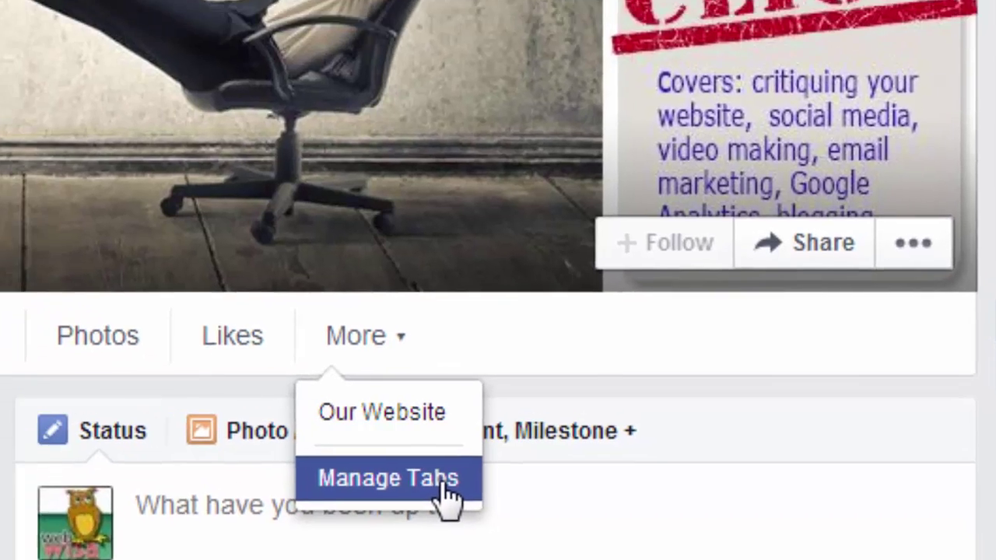
pyautogui.click(367, 418)
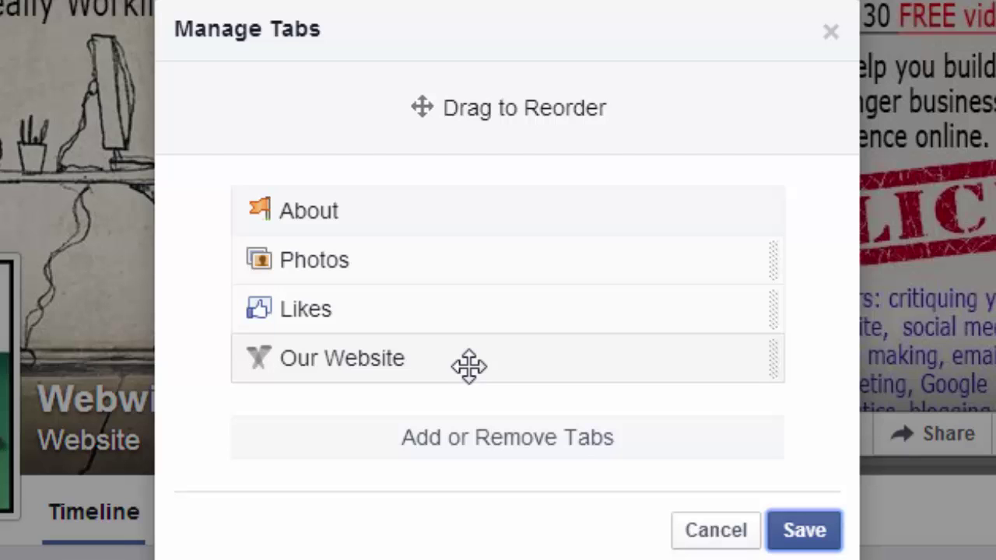
pyautogui.click(492, 439)
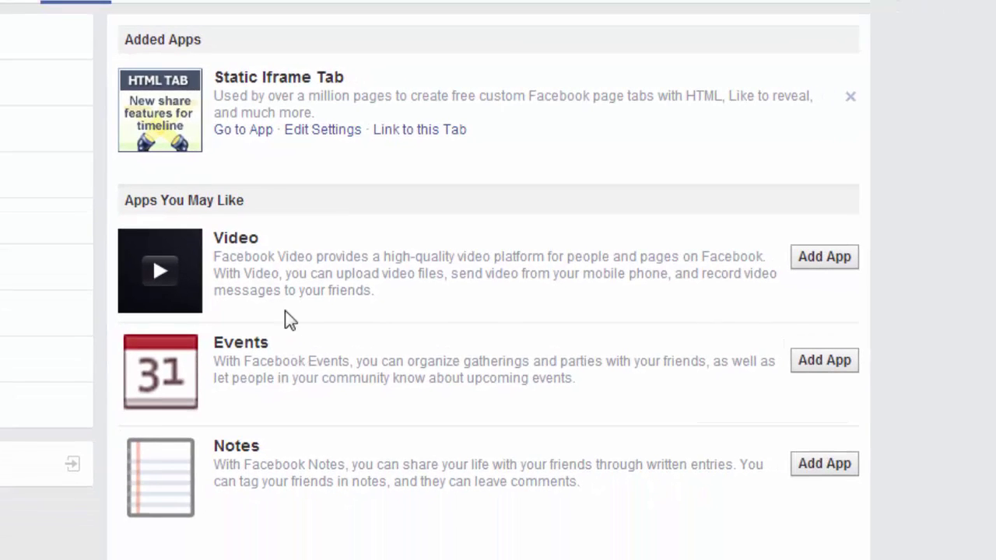